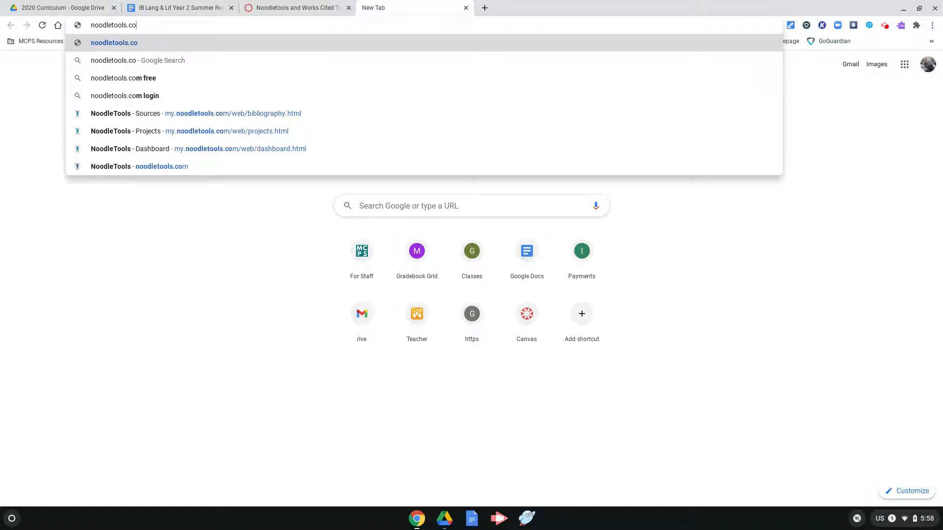
- Open noodletools.com and sign in with the Google account
{"action": "key", "text": "Return"}
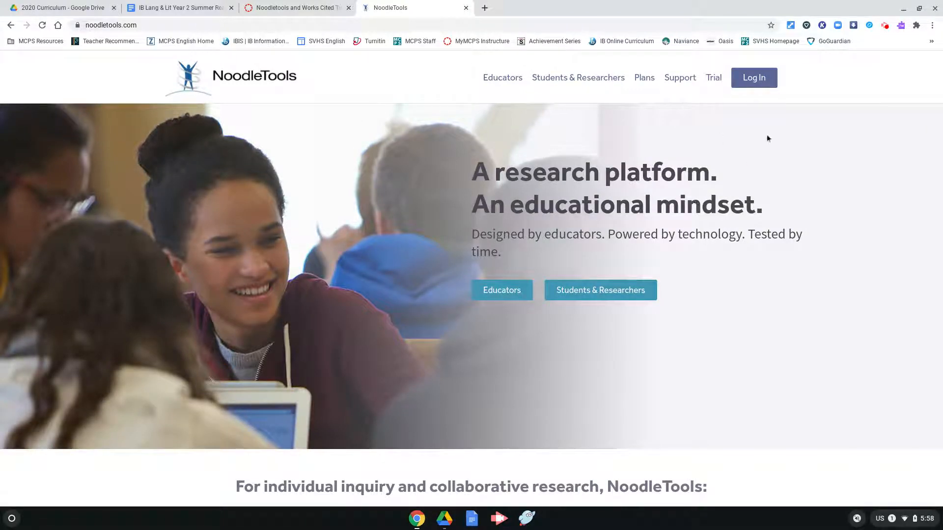
{"action": "left_click", "coordinate": [755, 80]}
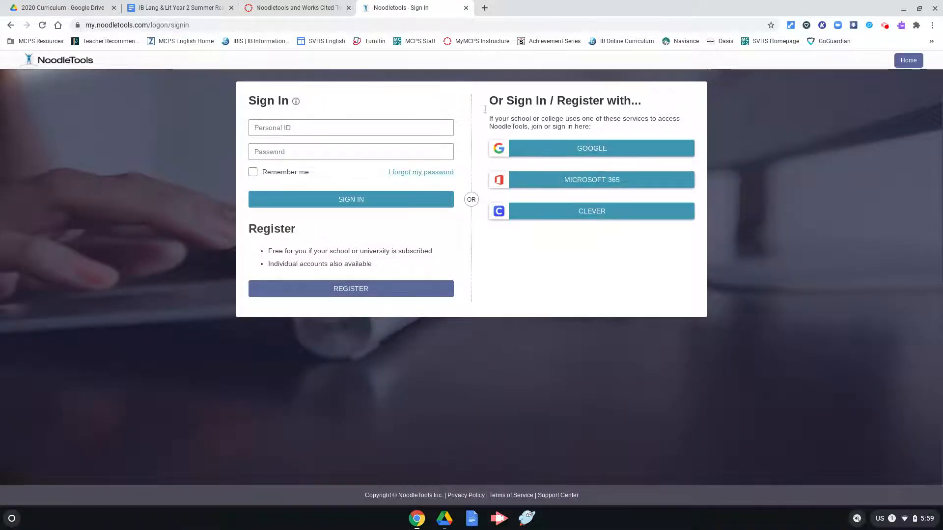
{"action": "left_click", "coordinate": [604, 149]}
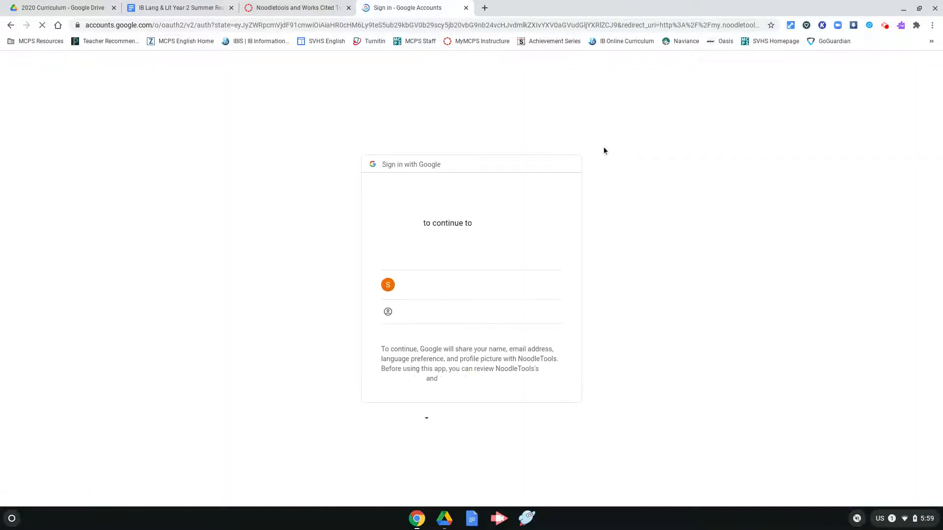
{"action": "left_click", "coordinate": [420, 258]}
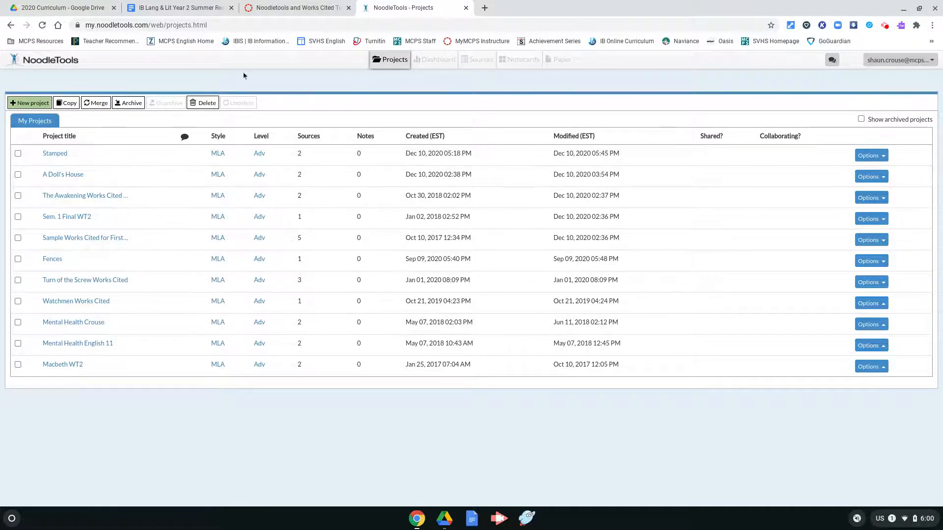
- Create a new project titled "Maus" with the MLA (MLA Handbook, 8th ed.) citation style
{"action": "left_click", "coordinate": [27, 105]}
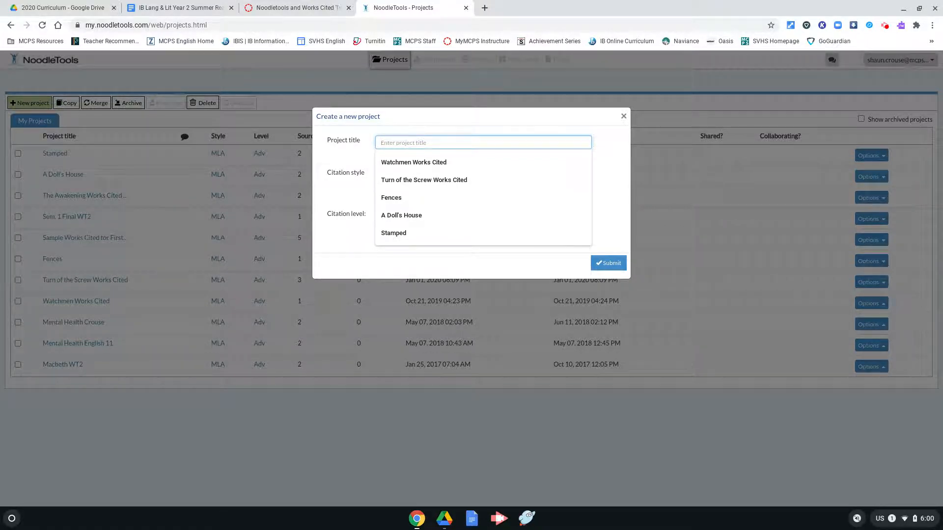
{"action": "type", "text": "Maus"}
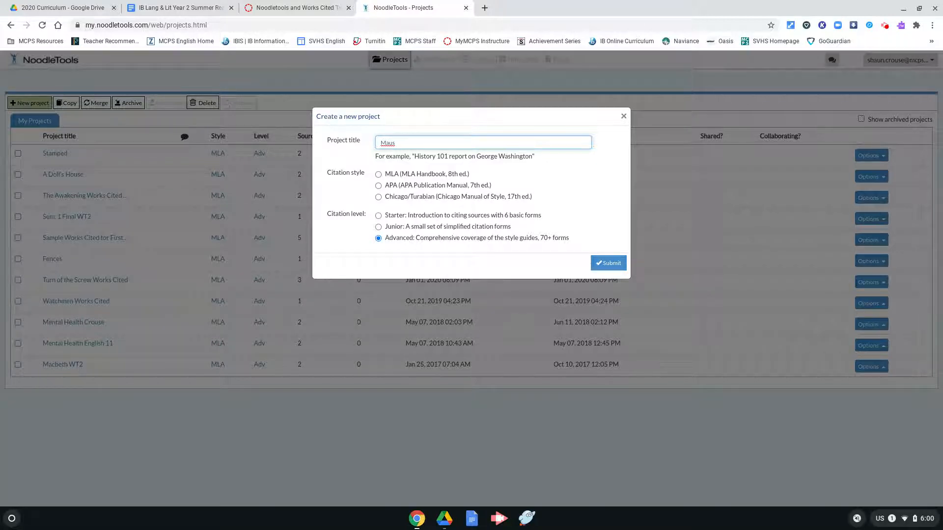
{"action": "left_click", "coordinate": [378, 174]}
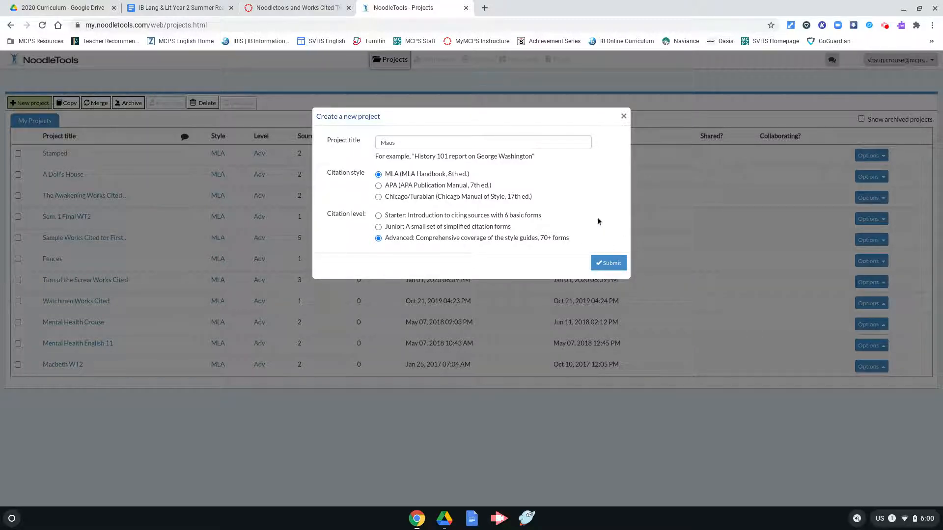
{"action": "left_click", "coordinate": [612, 268]}
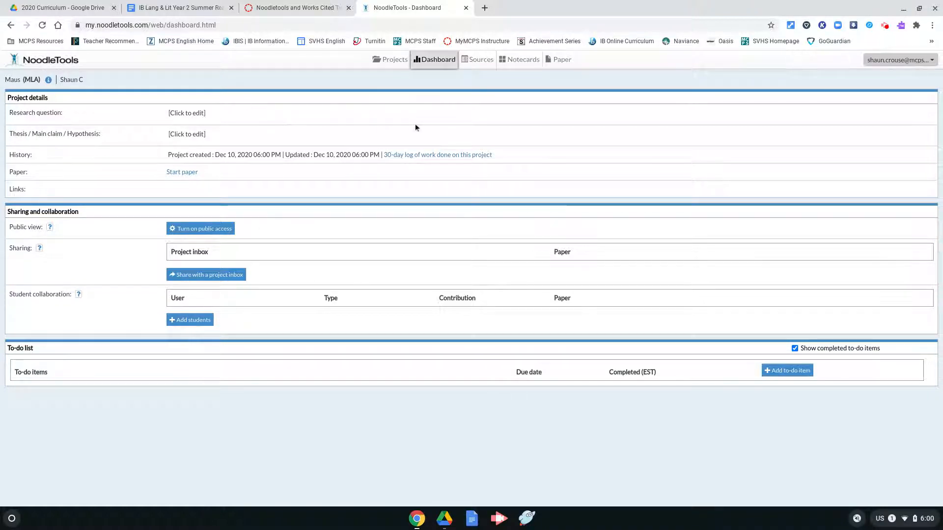
- Start a new source citation in the Maus project for a book accessed on a website
{"action": "left_click", "coordinate": [481, 67]}
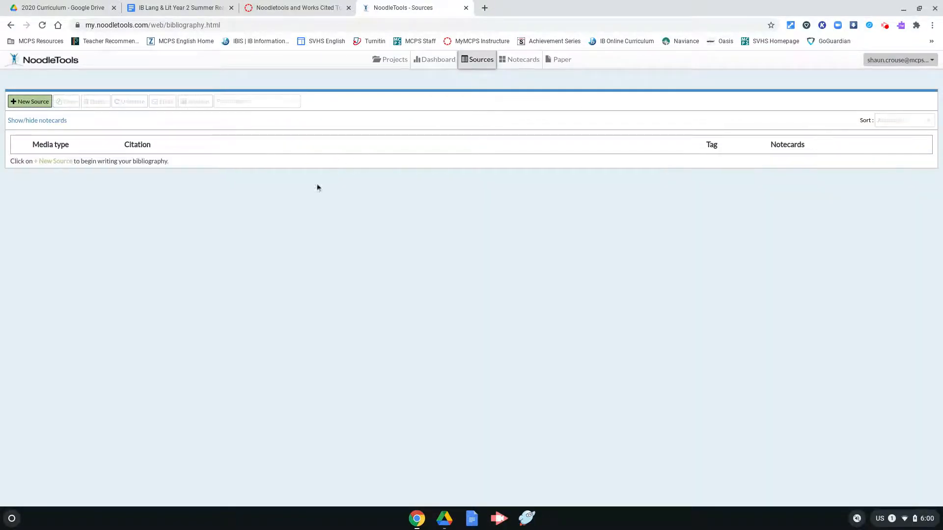
{"action": "left_click", "coordinate": [32, 103]}
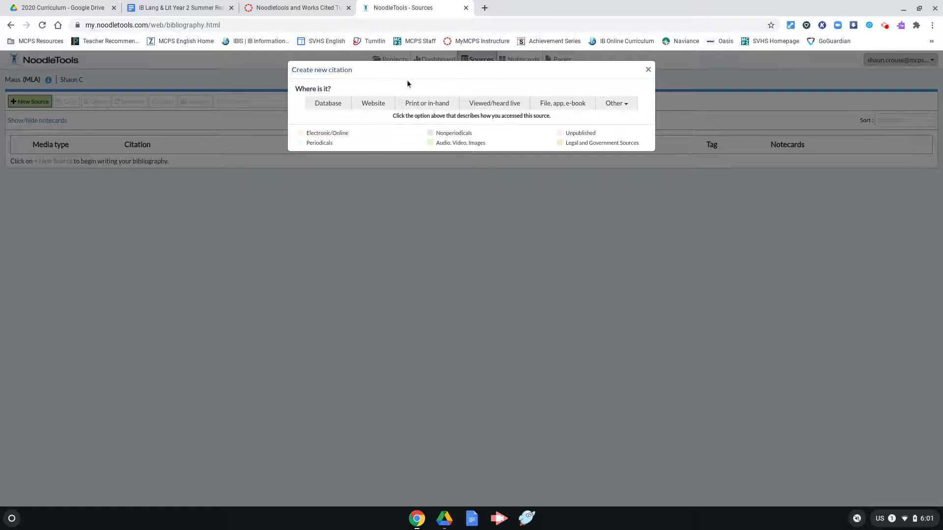
{"action": "left_click", "coordinate": [424, 101]}
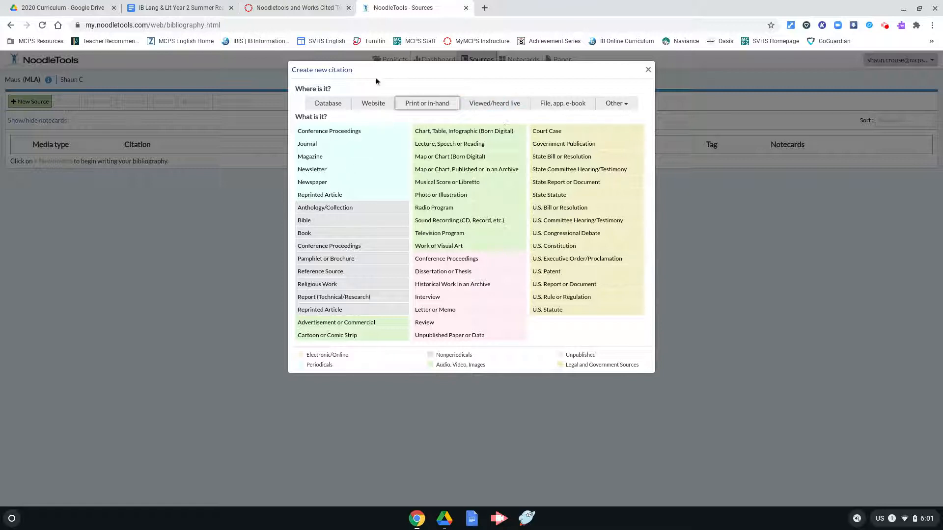
{"action": "left_click", "coordinate": [373, 104]}
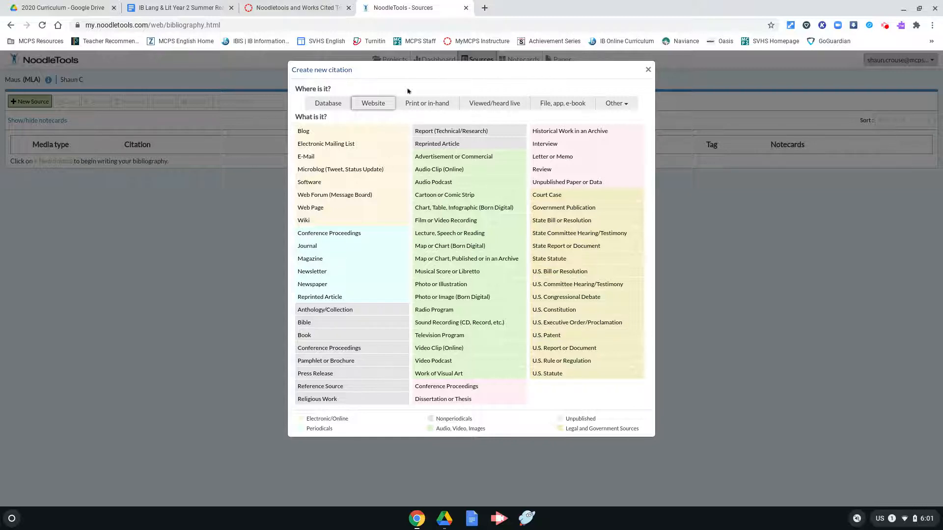
{"action": "left_click", "coordinate": [565, 107]}
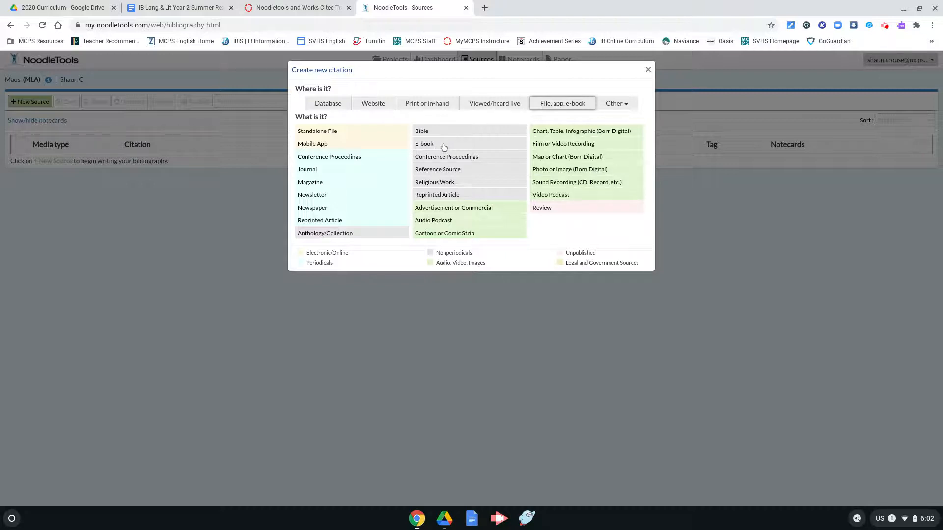
{"action": "left_click", "coordinate": [413, 107]}
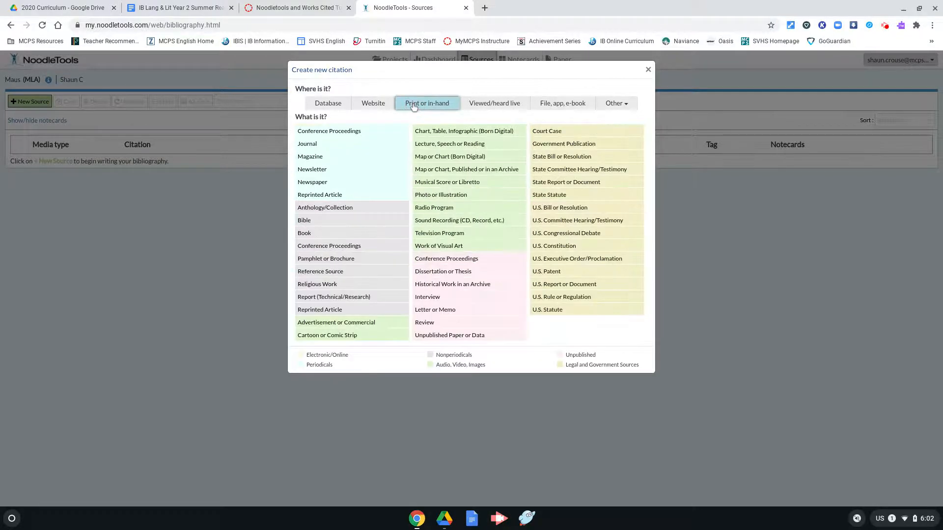
{"action": "left_click", "coordinate": [377, 105]}
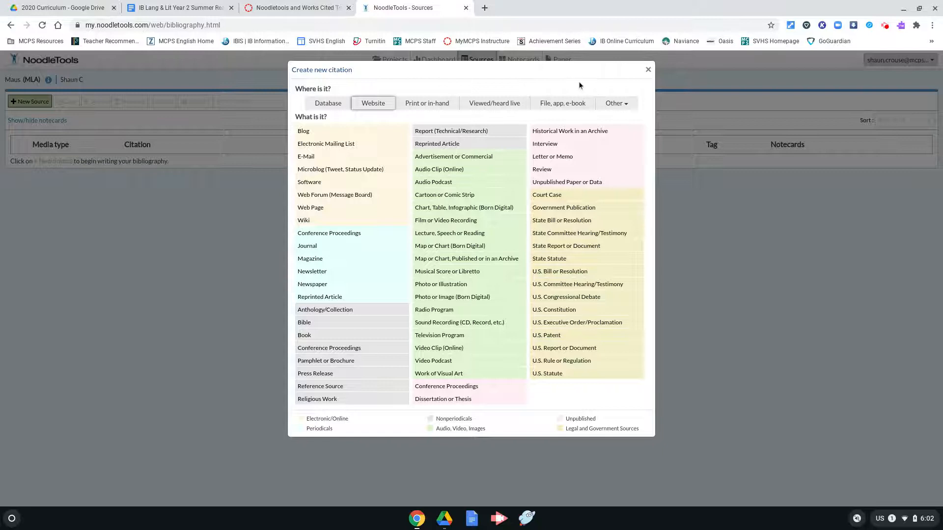
{"action": "left_click", "coordinate": [308, 339]}
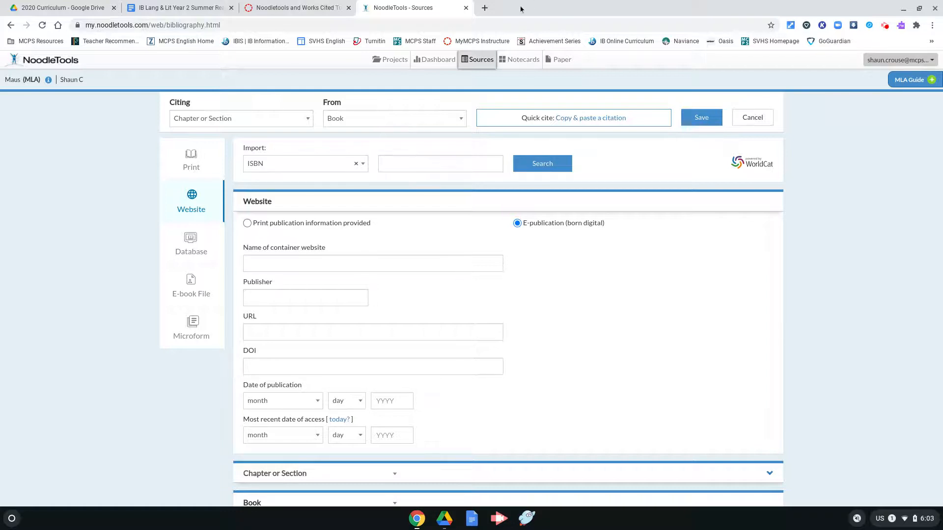
- Switch to Amazon in a new browser tab, search for "maus book" and open the Maus I: A Survivor's Tale product page
{"action": "left_click", "coordinate": [485, 9]}
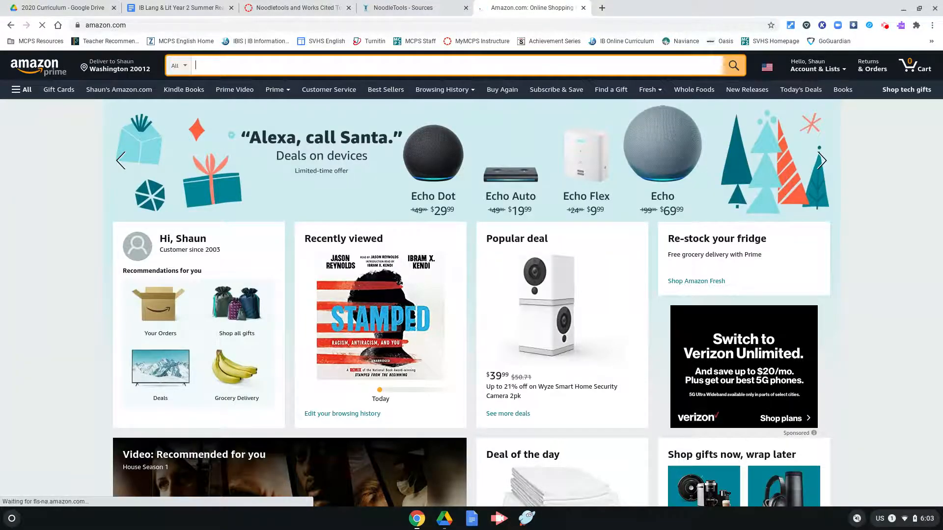
{"action": "type", "text": "Maus"}
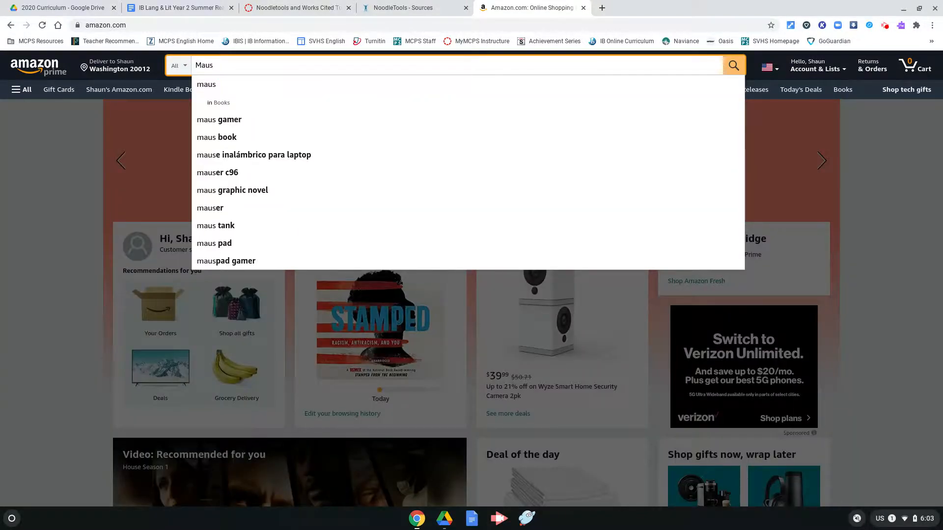
{"action": "left_click", "coordinate": [231, 137]}
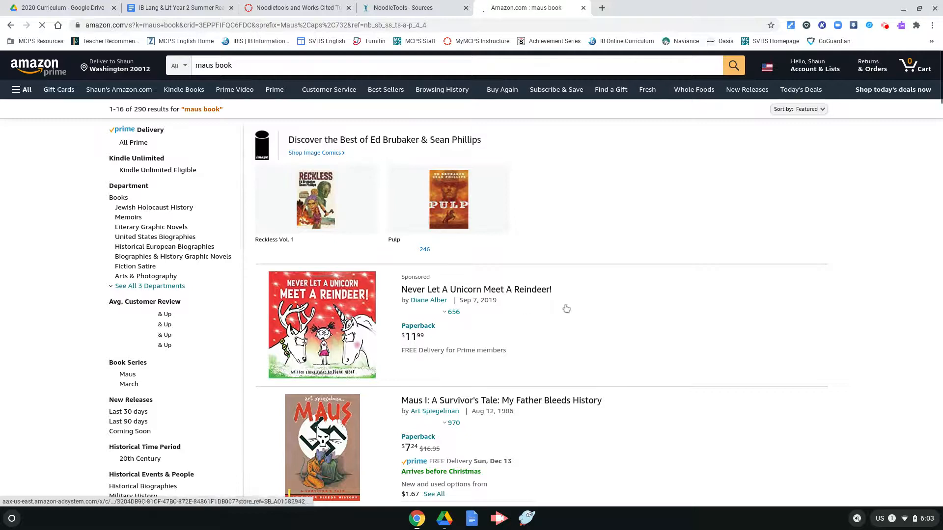
{"action": "scroll", "coordinate": [331, 428], "scroll_direction": "down", "scroll_amount": 2}
{"action": "left_click", "coordinate": [330, 388]}
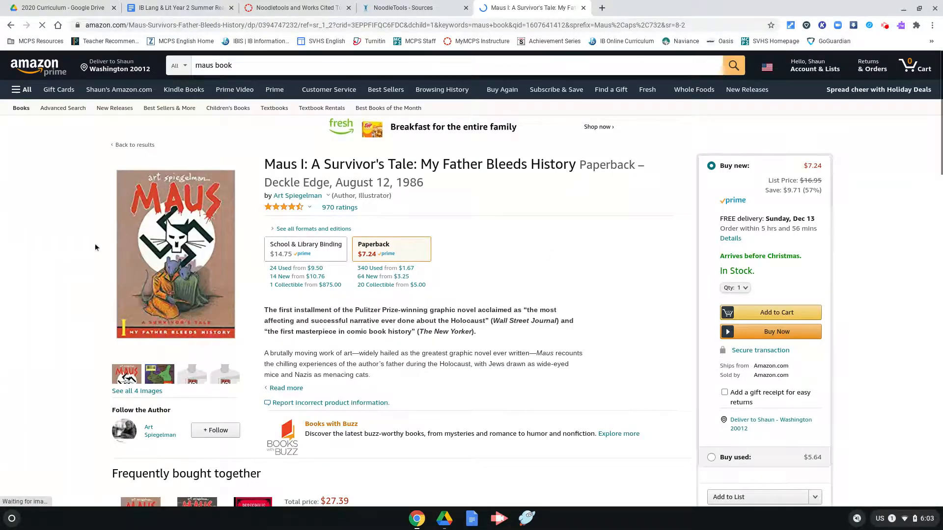
{"action": "scroll", "coordinate": [66, 310], "scroll_direction": "down", "scroll_amount": 7}
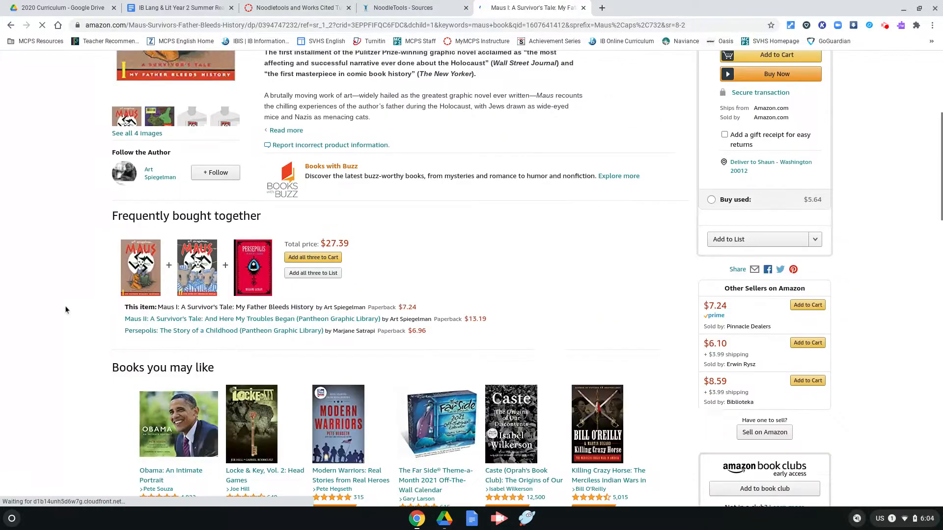
{"action": "scroll", "coordinate": [66, 309], "scroll_direction": "down", "scroll_amount": 15}
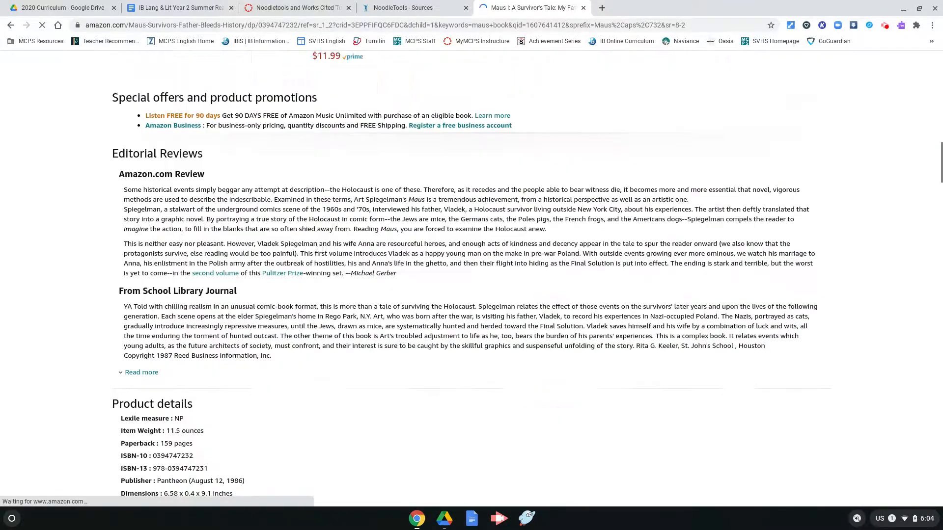
{"action": "scroll", "coordinate": [285, 275], "scroll_direction": "down", "scroll_amount": 3}
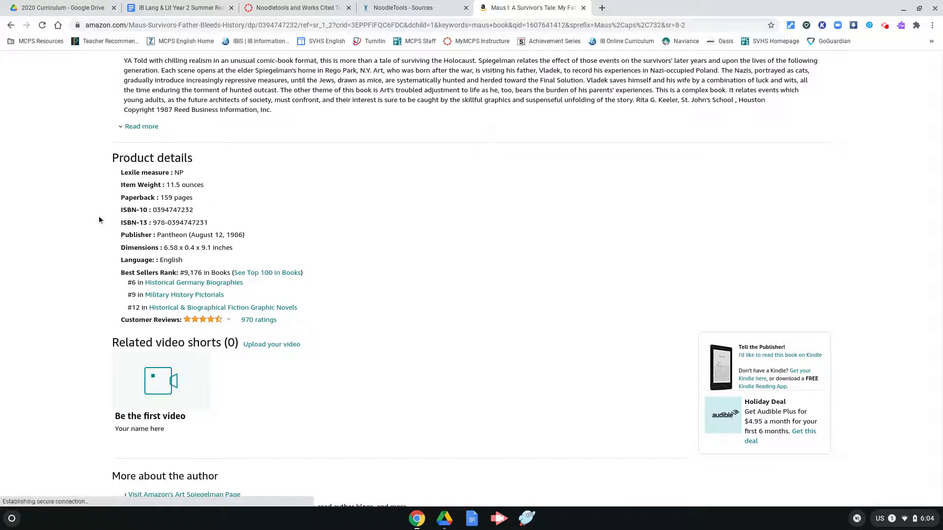
{"action": "left_click", "coordinate": [152, 209]}
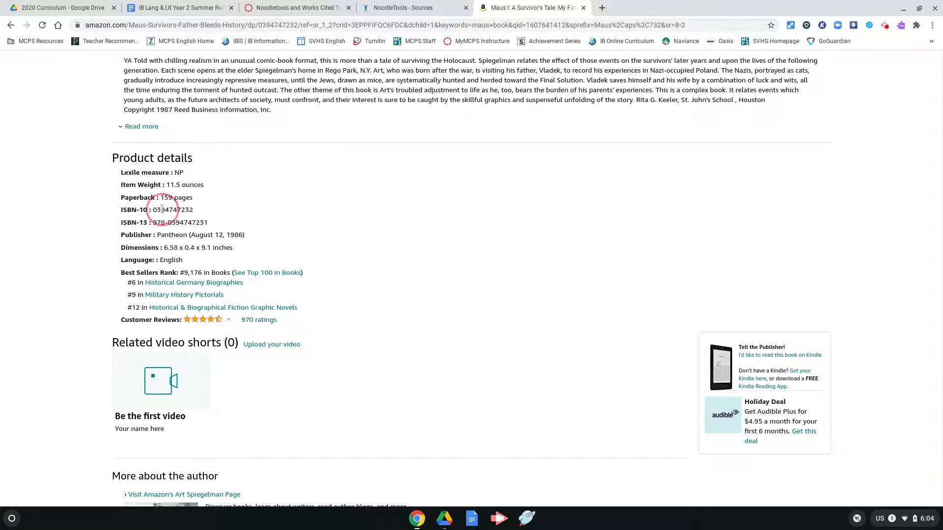
{"action": "left_click_drag", "start_coordinate": [154, 211], "coordinate": [194, 214]}
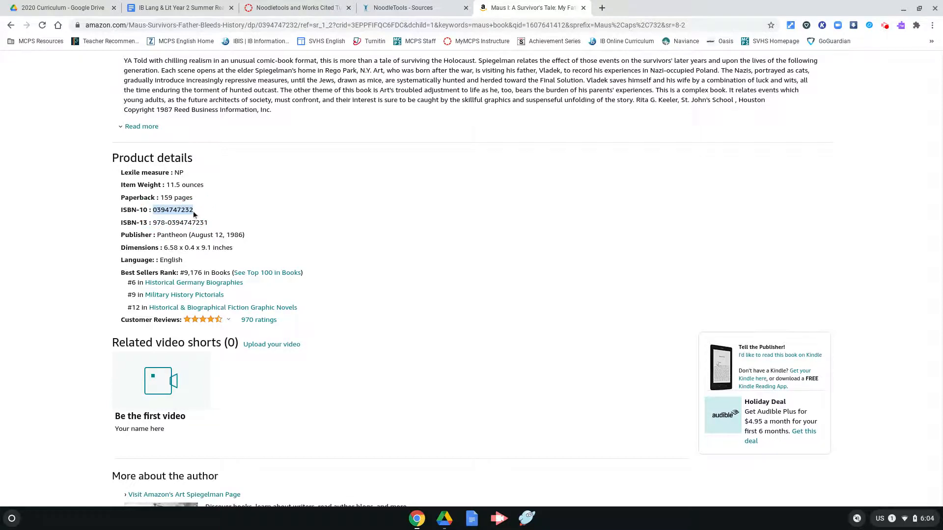
{"action": "left_click", "coordinate": [403, 7]}
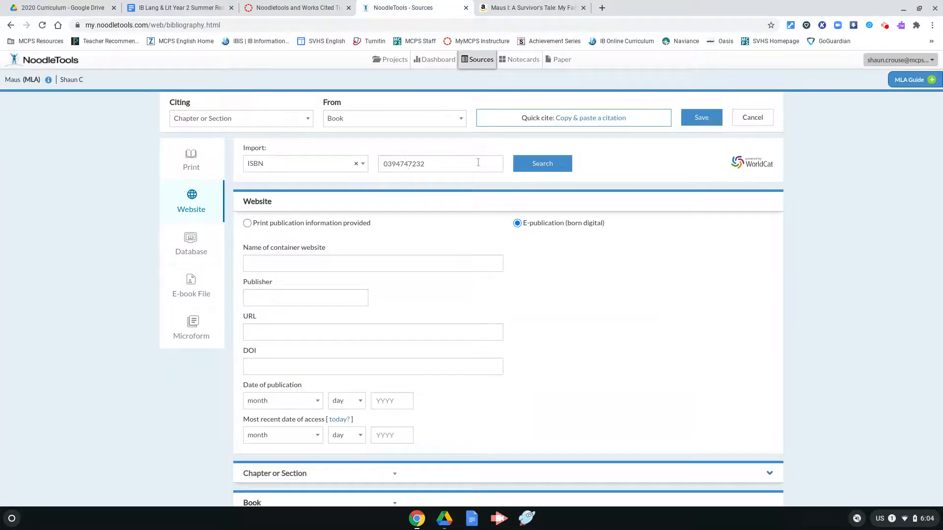
{"action": "left_click", "coordinate": [523, 164]}
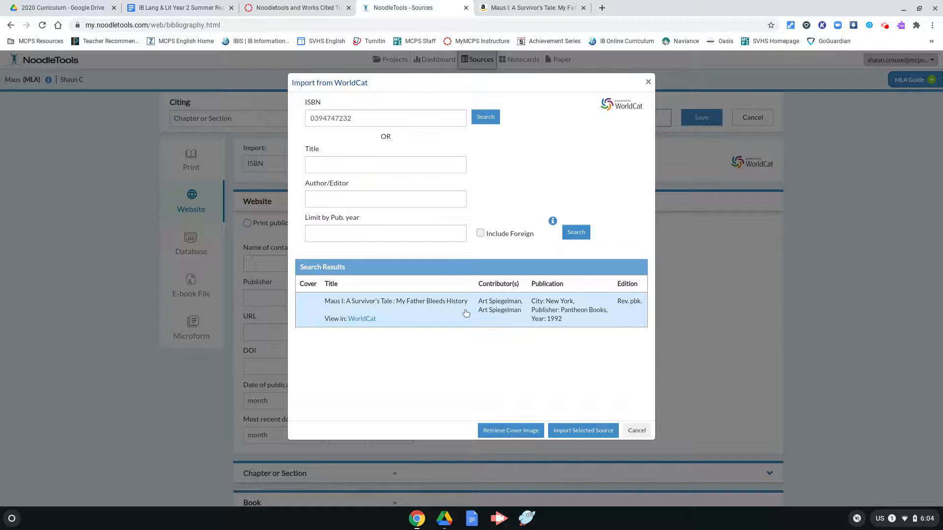
{"action": "left_click", "coordinate": [420, 317]}
{"action": "left_click", "coordinate": [589, 437]}
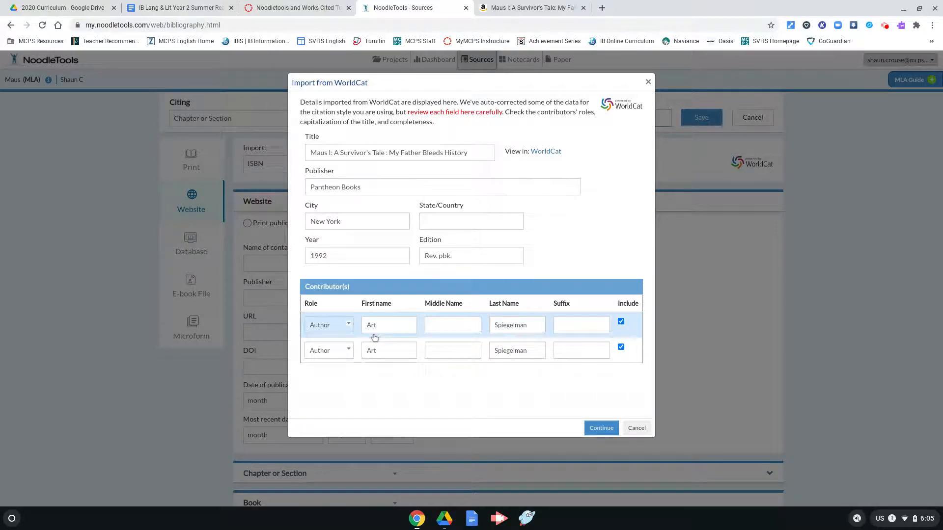
{"action": "left_click", "coordinate": [595, 431]}
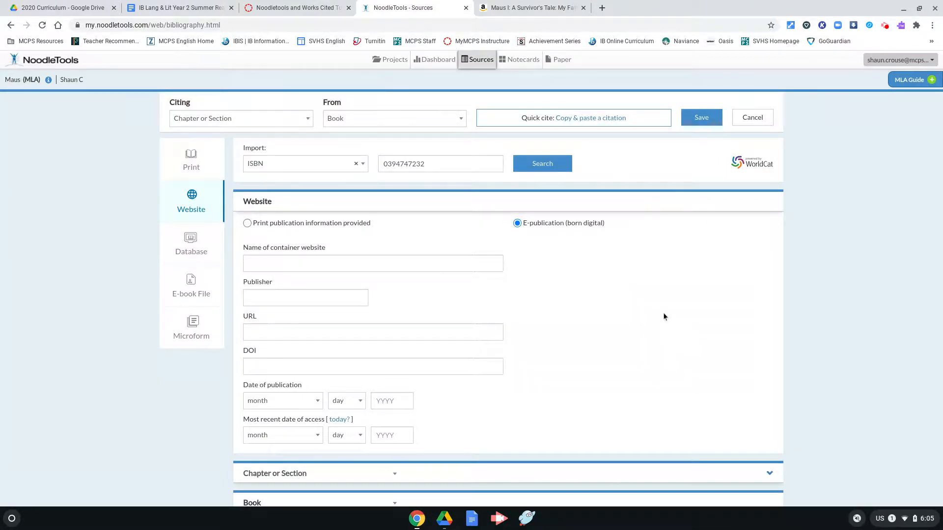
- Set the website citation to print publication information provided and fill in today's date as the most recent access date
{"action": "scroll", "coordinate": [662, 317], "scroll_direction": "down", "scroll_amount": 8}
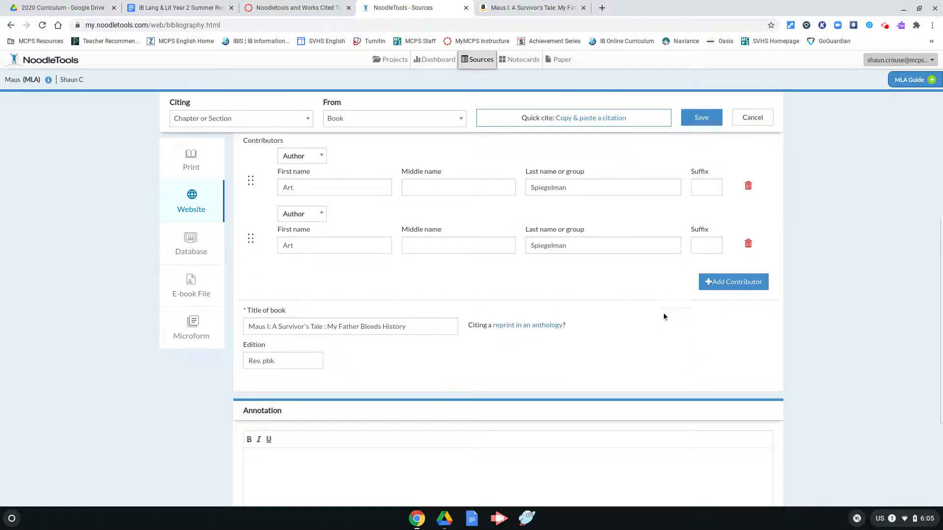
{"action": "scroll", "coordinate": [615, 214], "scroll_direction": "down", "scroll_amount": 4}
{"action": "scroll", "coordinate": [615, 213], "scroll_direction": "up", "scroll_amount": 10}
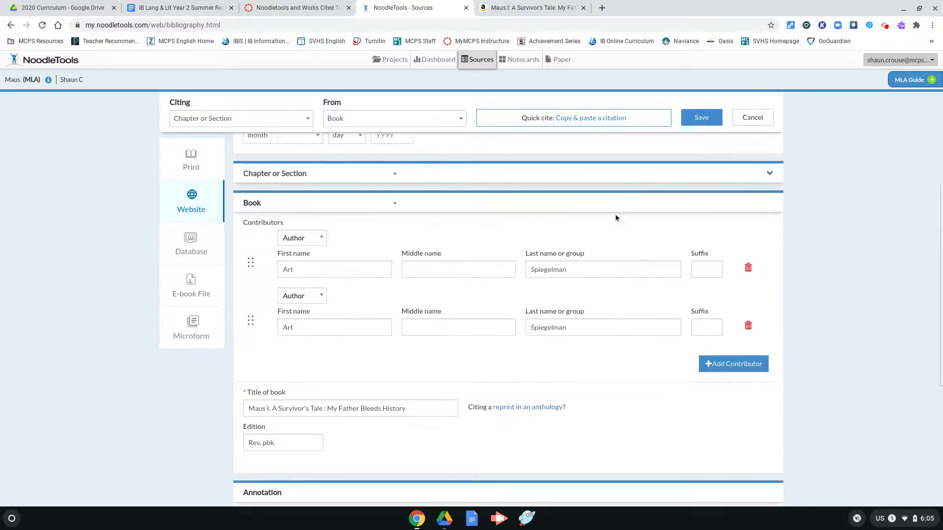
{"action": "scroll", "coordinate": [615, 214], "scroll_direction": "up", "scroll_amount": 2}
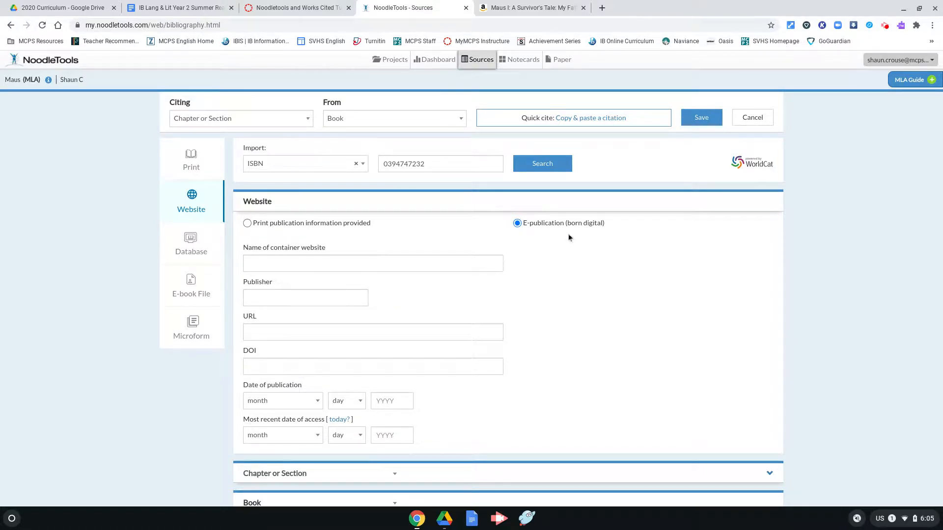
{"action": "left_click", "coordinate": [248, 224]}
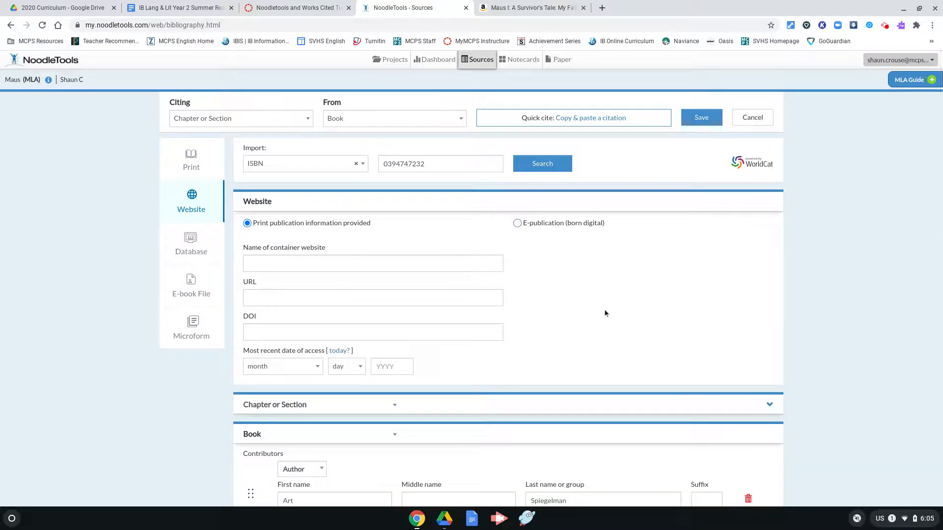
{"action": "scroll", "coordinate": [604, 308], "scroll_direction": "down", "scroll_amount": 3}
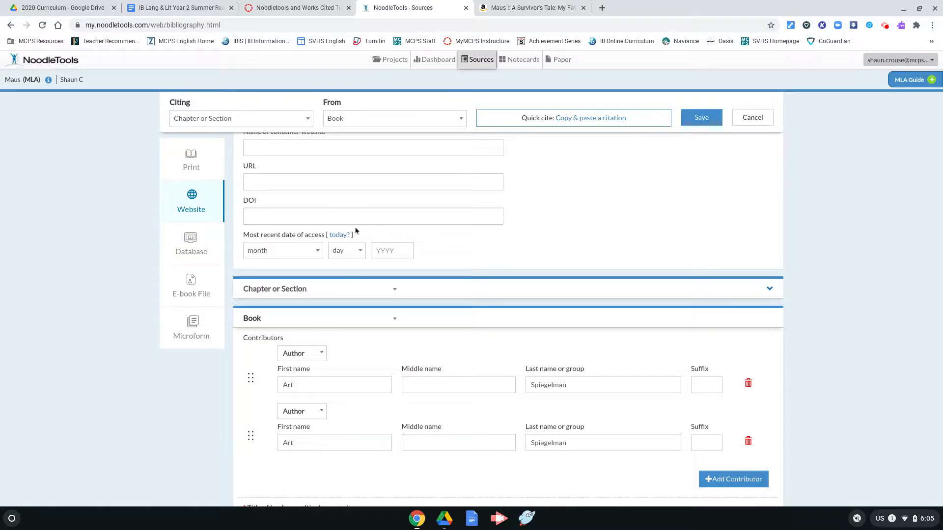
{"action": "left_click", "coordinate": [338, 236]}
{"action": "scroll", "coordinate": [573, 238], "scroll_direction": "down", "scroll_amount": 9}
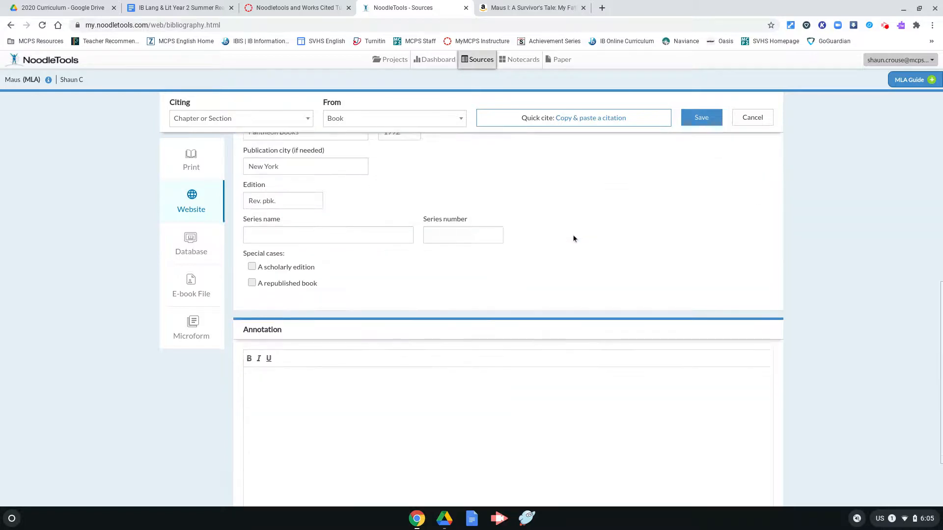
- Save the Maus citation to the project's sources and export the source list to Google Docs
{"action": "scroll", "coordinate": [584, 301], "scroll_direction": "down", "scroll_amount": 2}
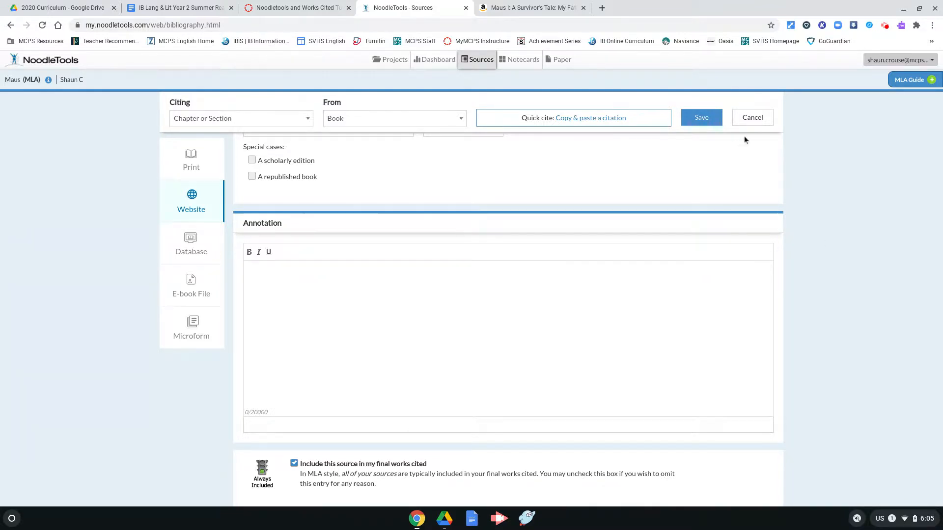
{"action": "scroll", "coordinate": [669, 266], "scroll_direction": "up", "scroll_amount": 10}
{"action": "left_click", "coordinate": [700, 123]}
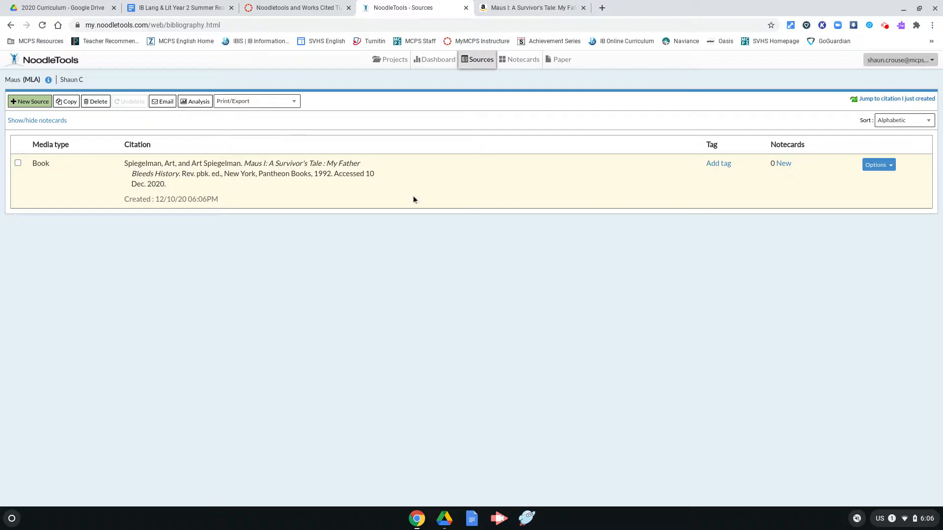
{"action": "left_click", "coordinate": [282, 104]}
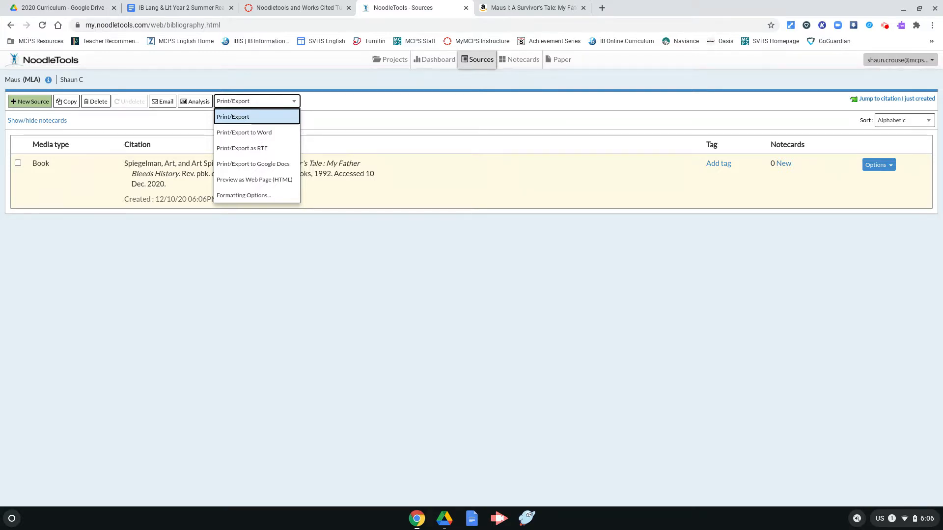
{"action": "left_click", "coordinate": [271, 166]}
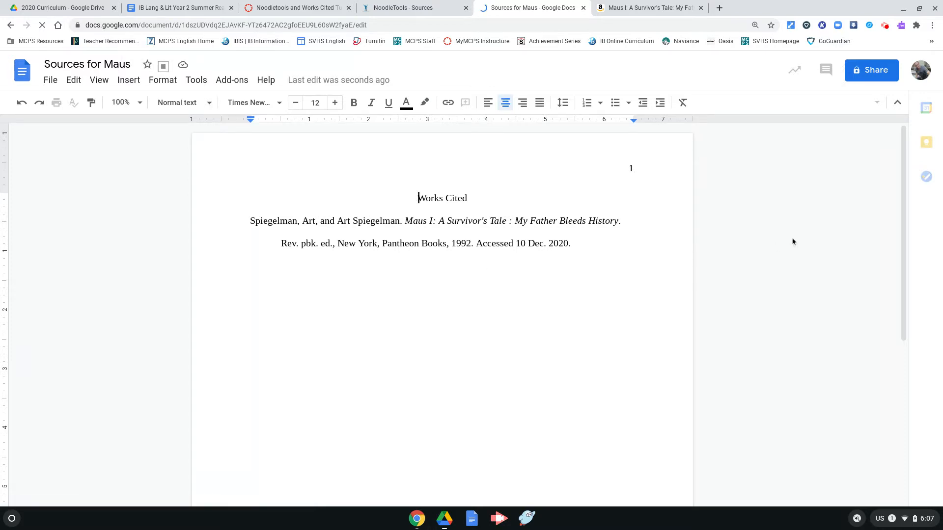
- Return to the NoodleTools sources, start a new citation and browse the source types for e-book or file, print and website
{"action": "left_click", "coordinate": [406, 8]}
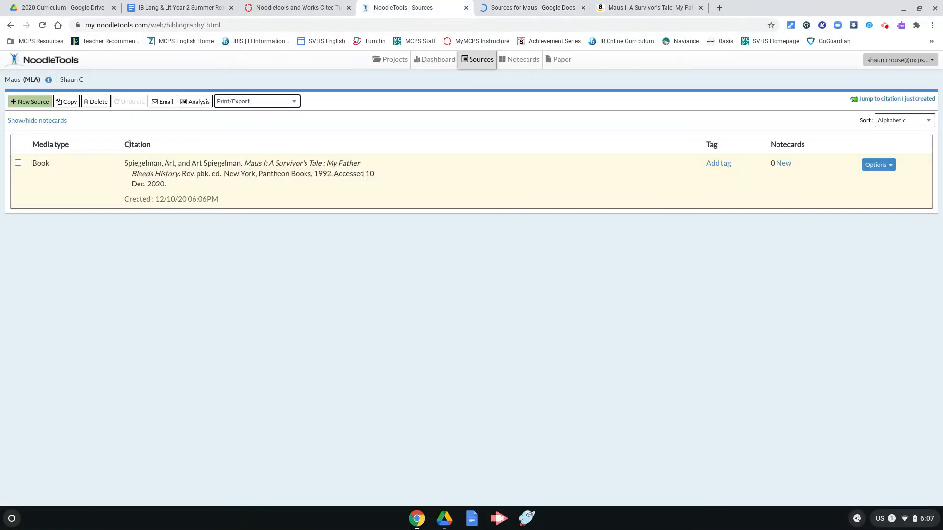
{"action": "left_click", "coordinate": [35, 102]}
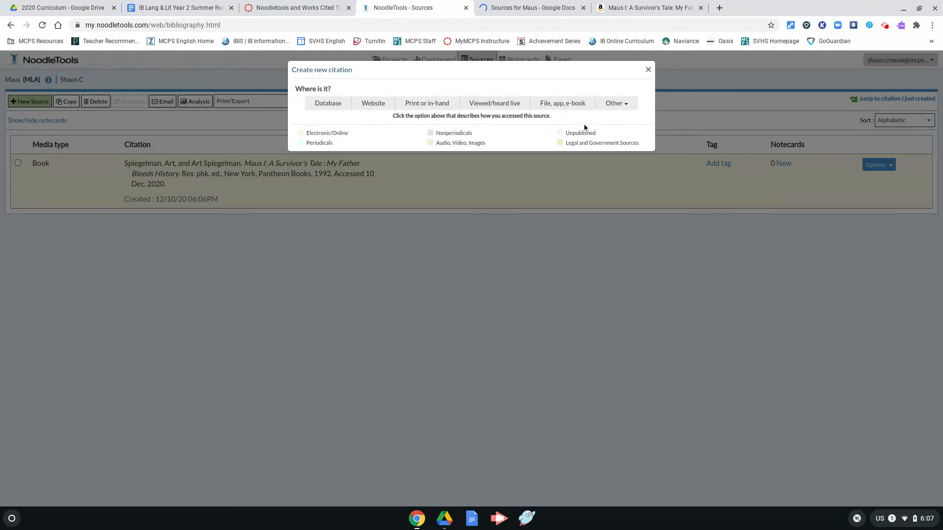
{"action": "left_click", "coordinate": [546, 103]}
{"action": "left_click", "coordinate": [434, 101]}
{"action": "left_click", "coordinate": [374, 102]}
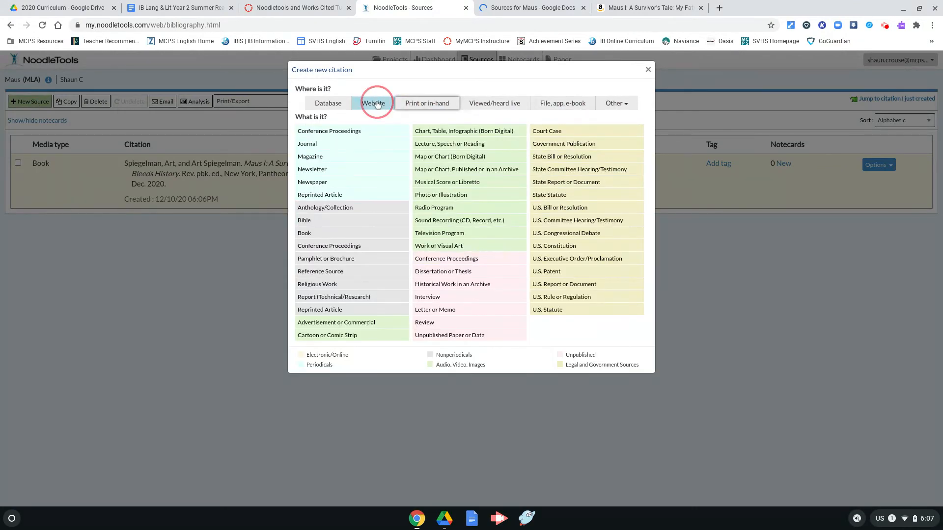